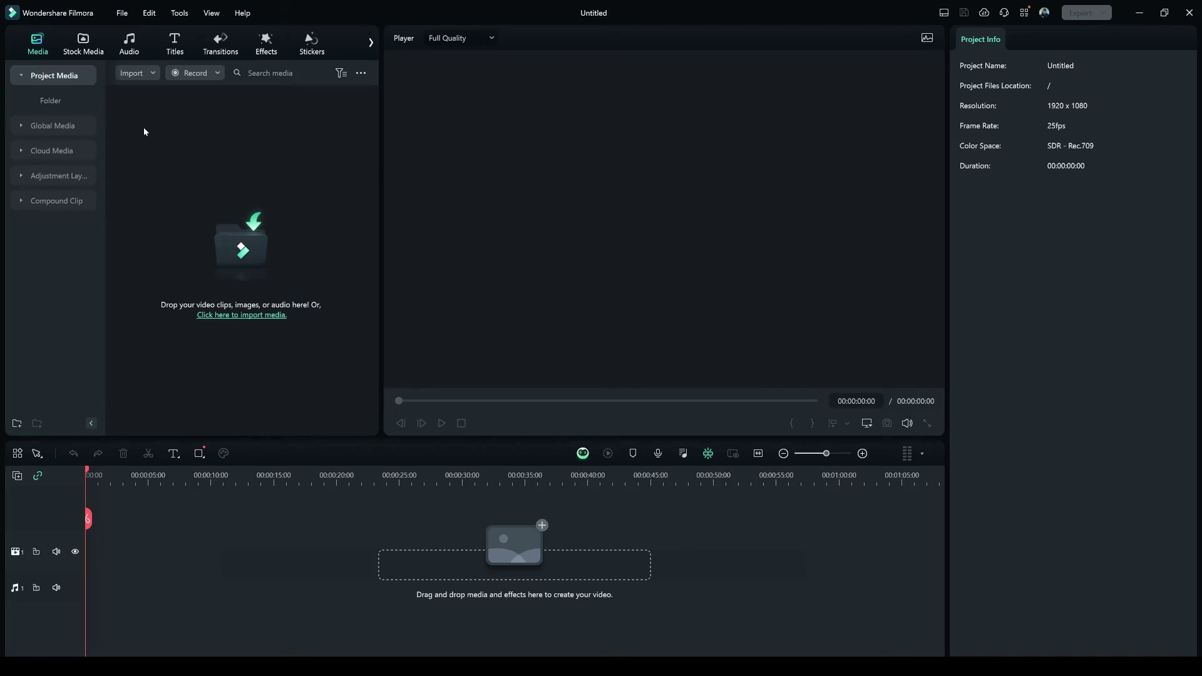
Search Stock Media for 'angry face' and add the curly-haired woman clip to the timeline
left_click(84, 42)
left_click(270, 73)
type("angry face")
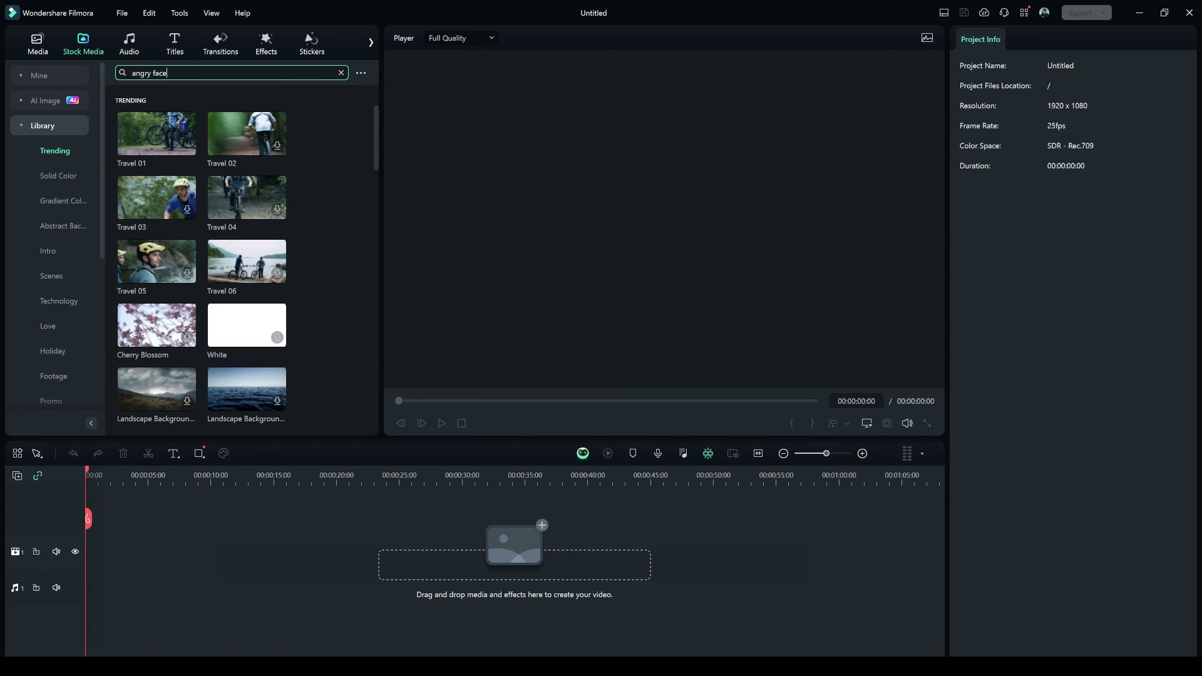
key("Return")
left_click(277, 336)
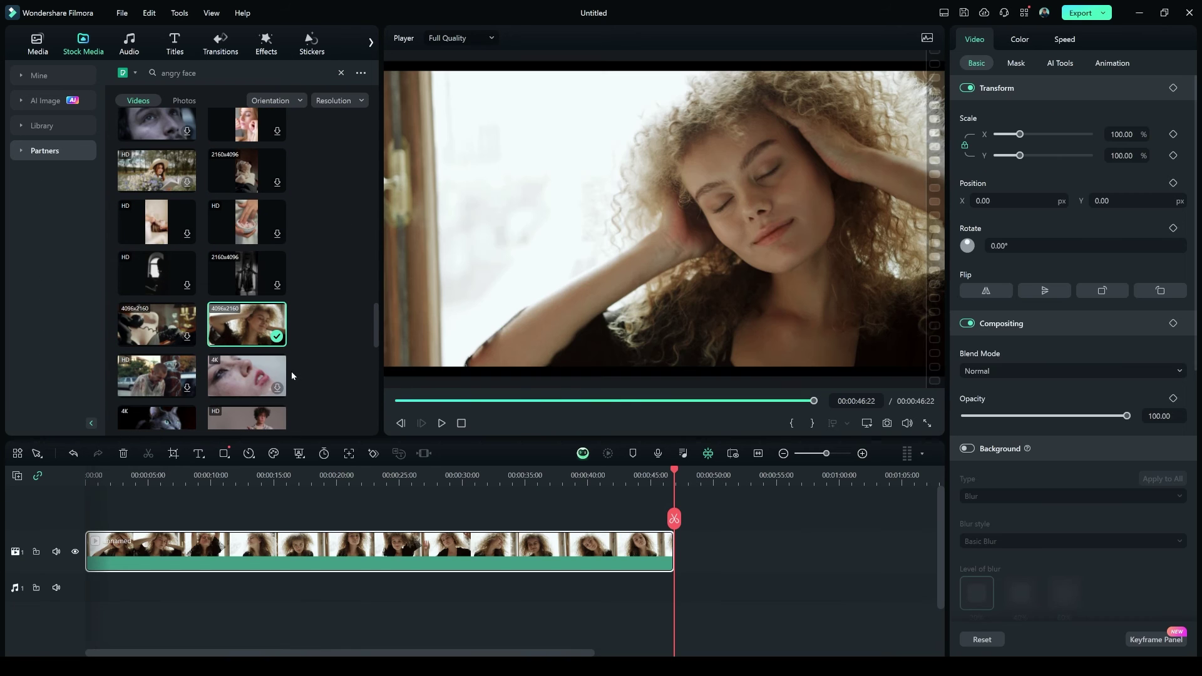
Place an adjustment layer above the clip and trim them to about ten seconds
left_click(37, 42)
left_click(40, 151)
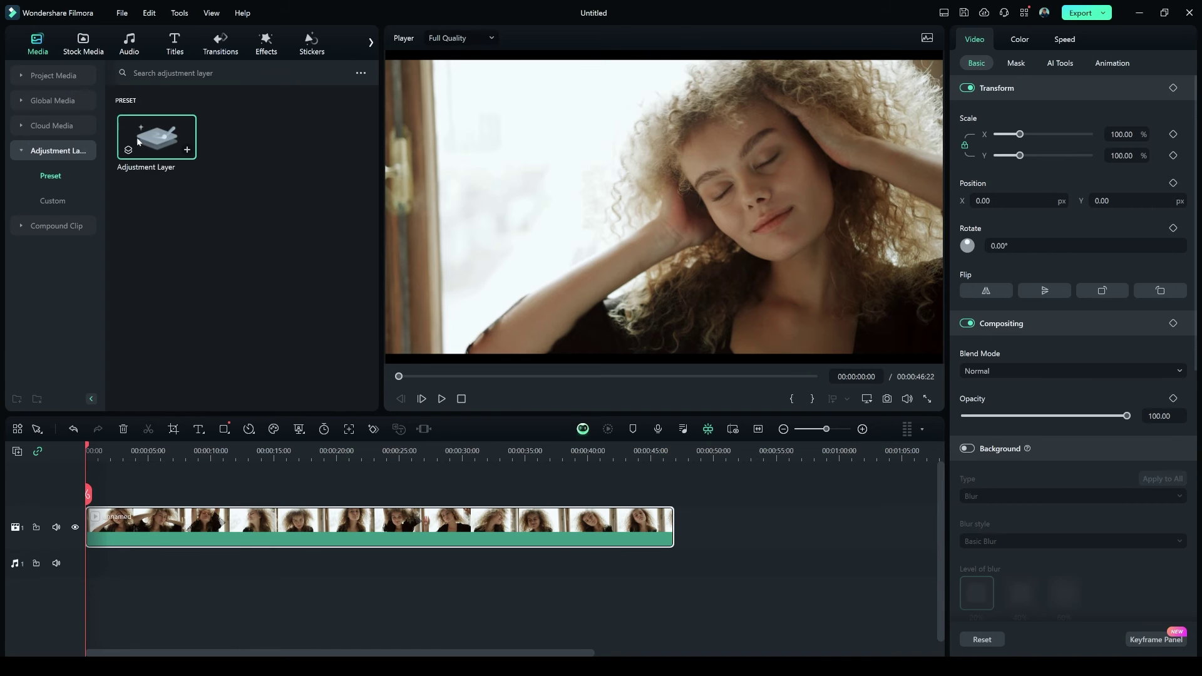
left_click_drag(138, 141, 112, 493)
left_click_drag(673, 526, 215, 546)
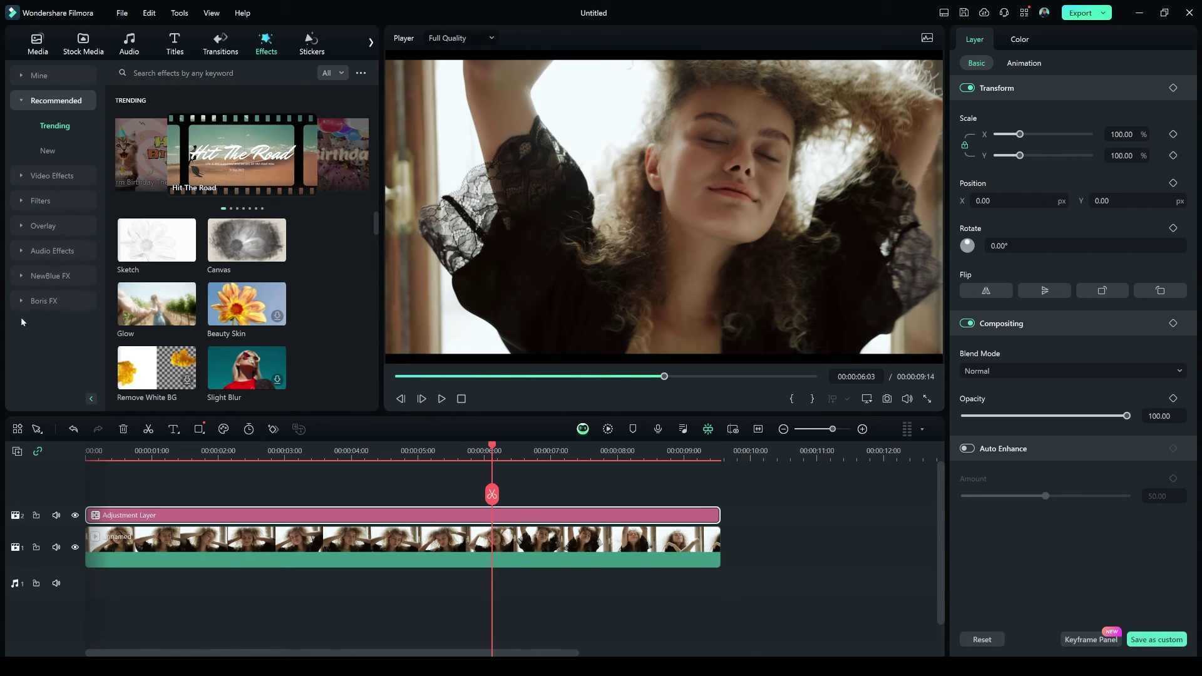
Apply BCC Tile Mosaic from the Boris FX effects to the adjustment layer
left_click(43, 301)
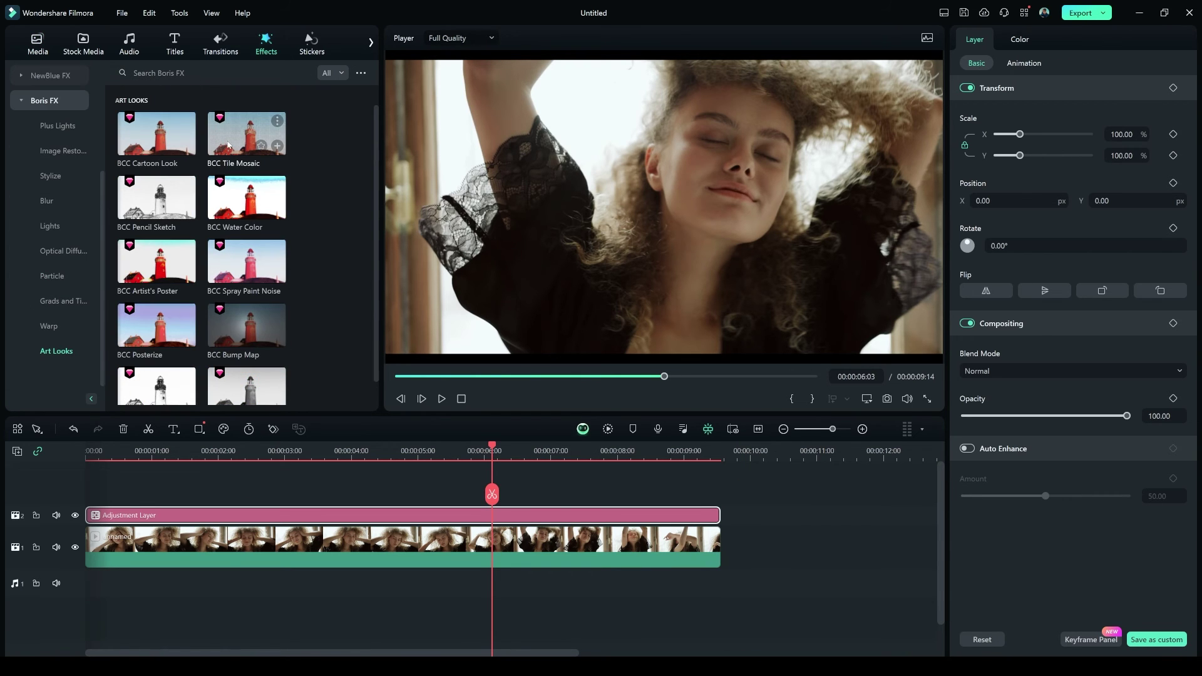
left_click_drag(247, 134, 235, 515)
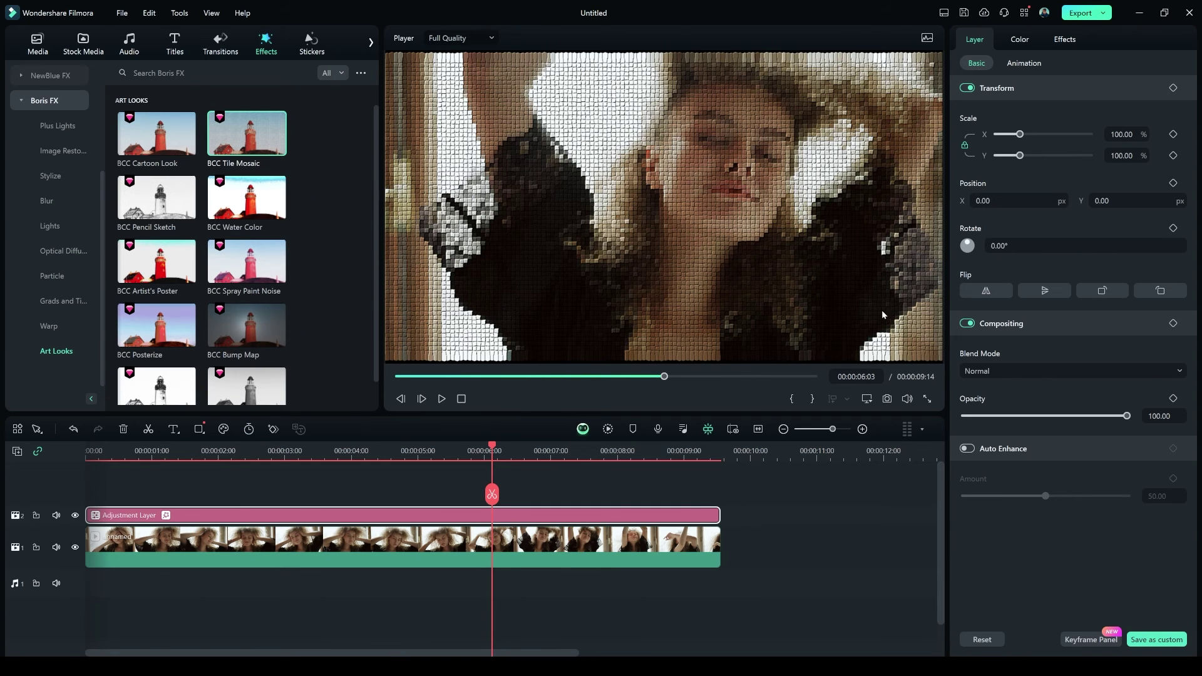
left_click(1065, 39)
Set irregular tile shape, larger Tile Size X, a gap width, emboss contrast 150 and noise 15
left_click_drag(967, 250, 1126, 251)
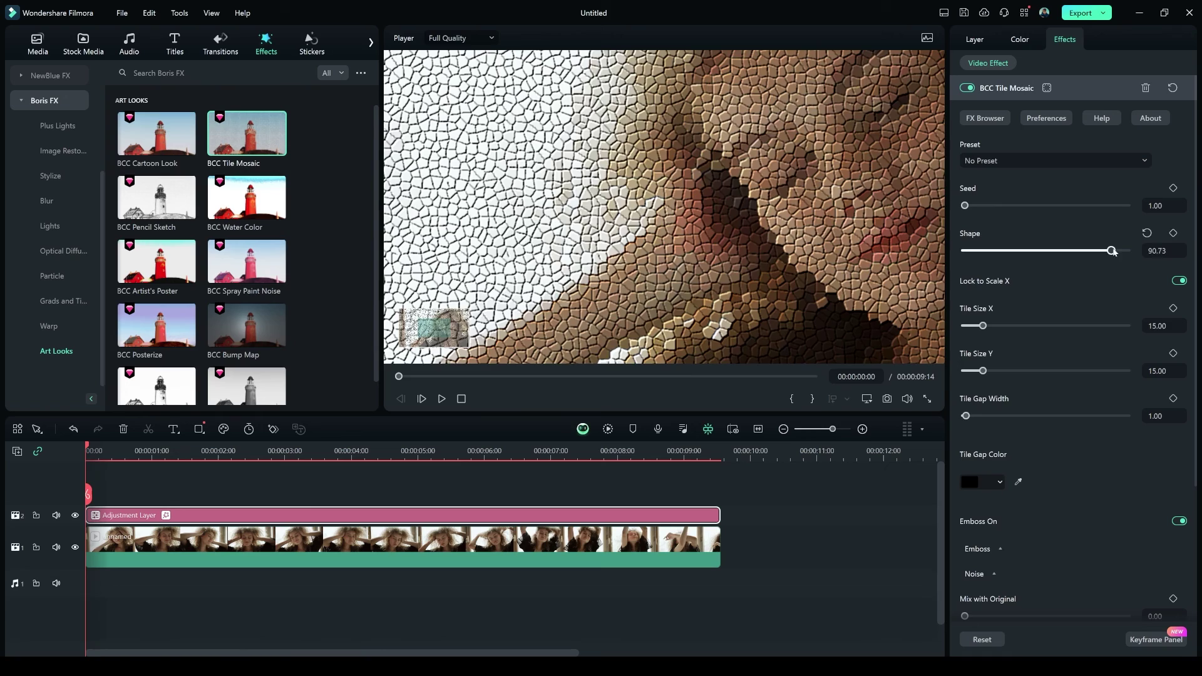
left_click_drag(984, 325, 1062, 325)
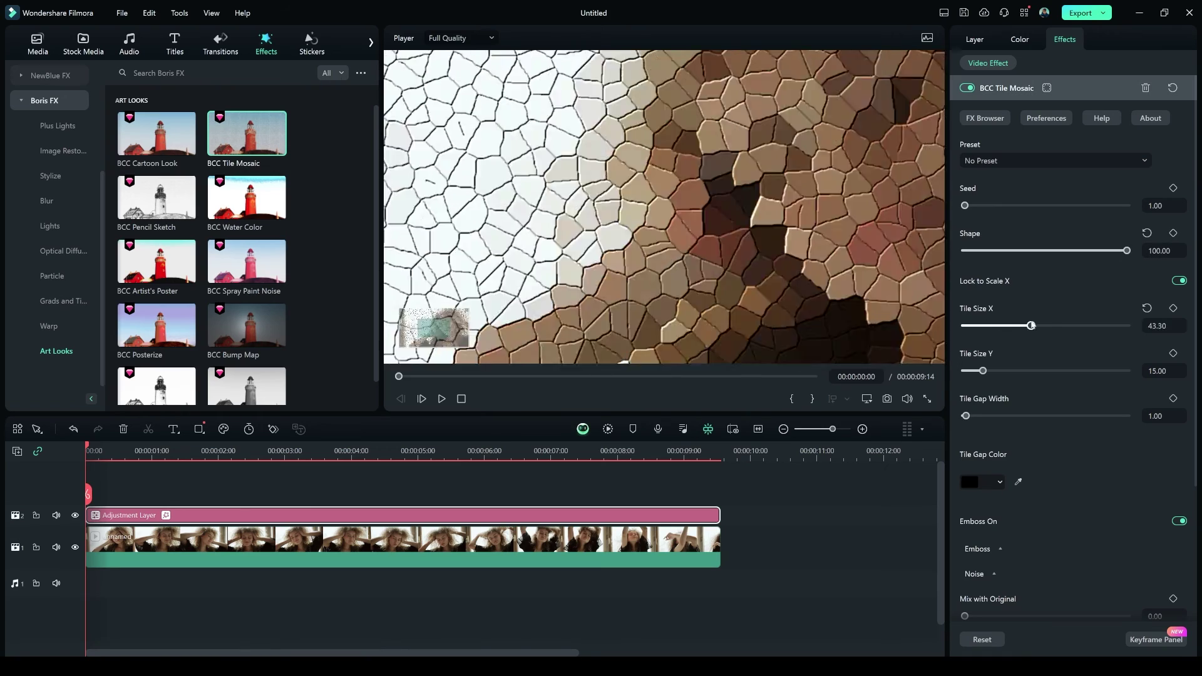
left_click(1155, 415)
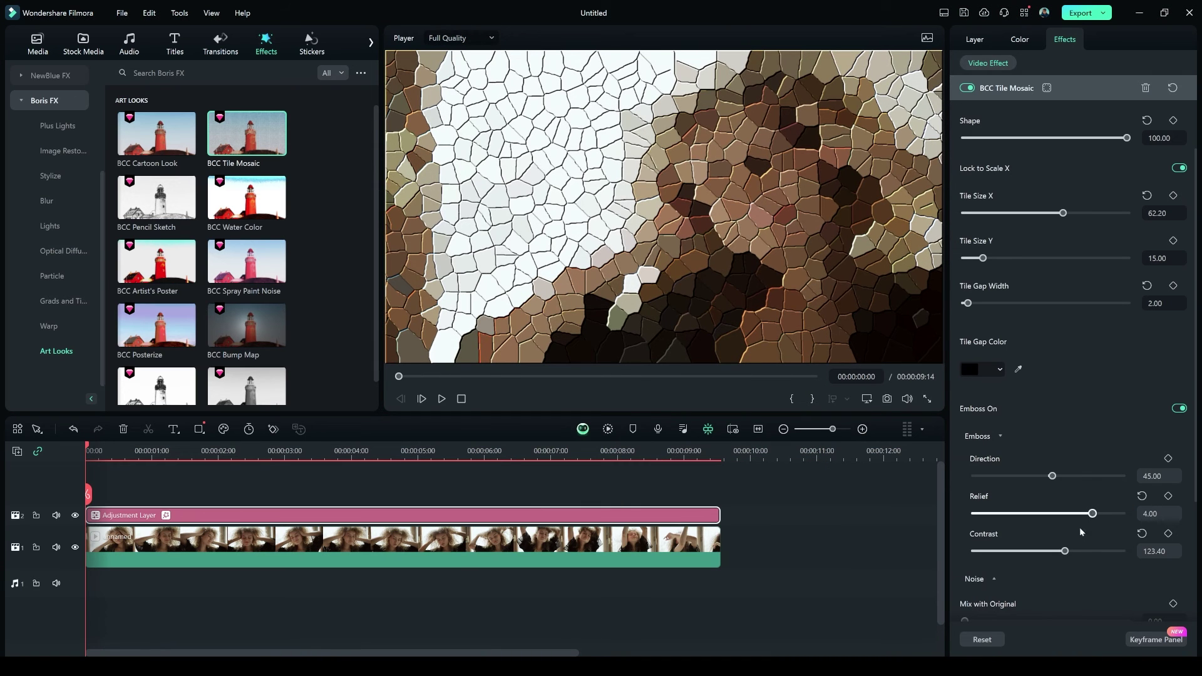
left_click_drag(1064, 550, 1111, 551)
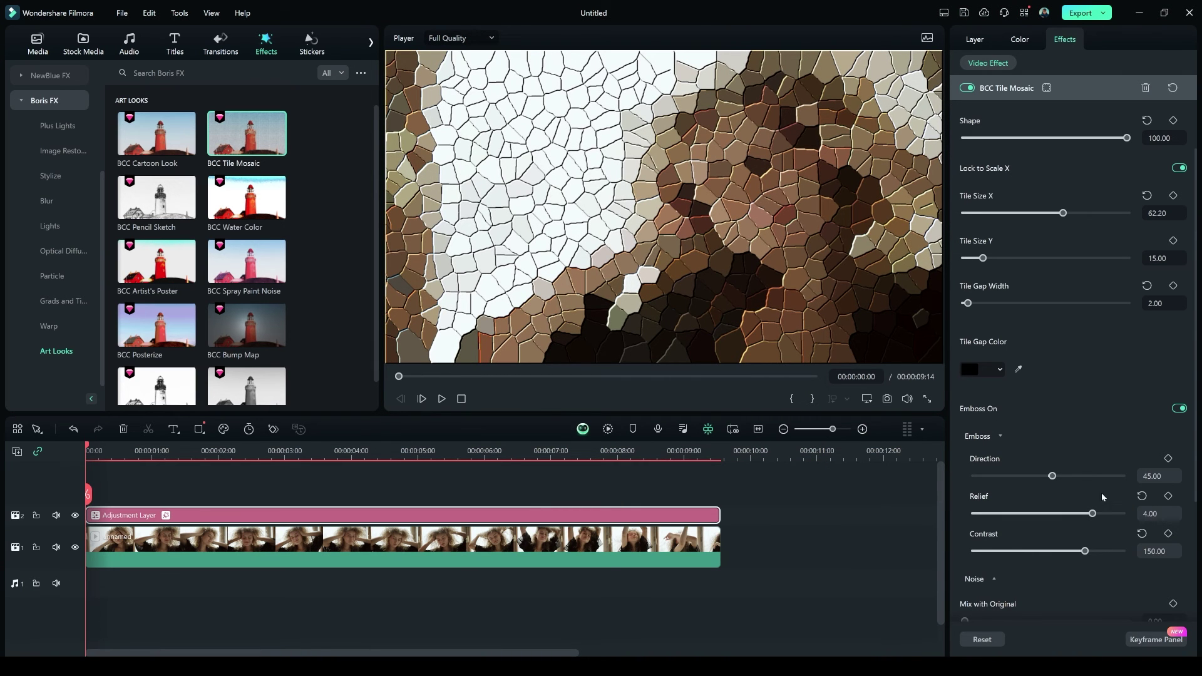
key("Tab")
left_click_drag(975, 469, 991, 468)
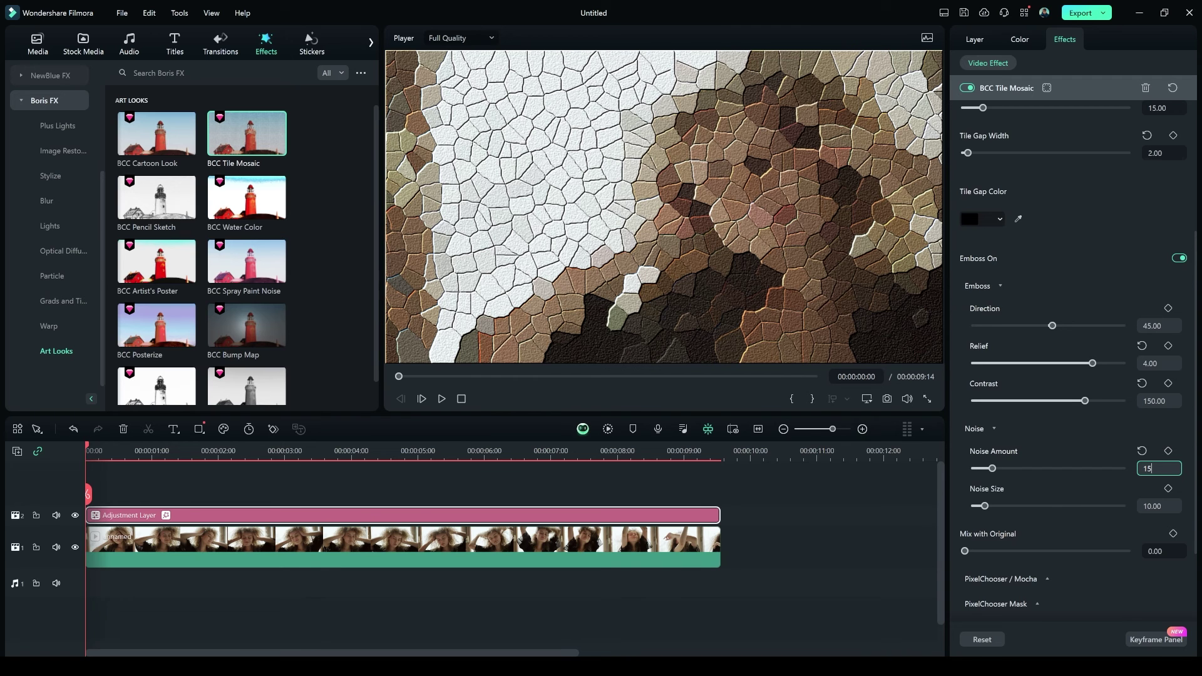
key("Tab")
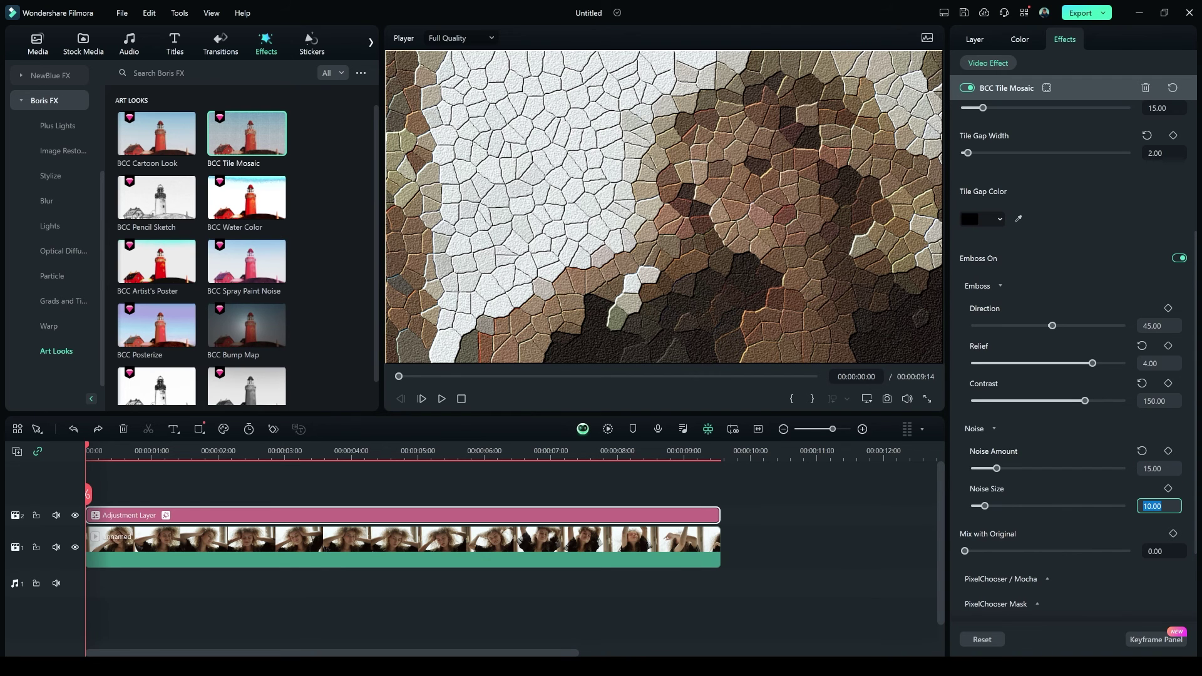
type("20")
Set noise size to 20 and keyframe the noise amount and tile shape
key("Return")
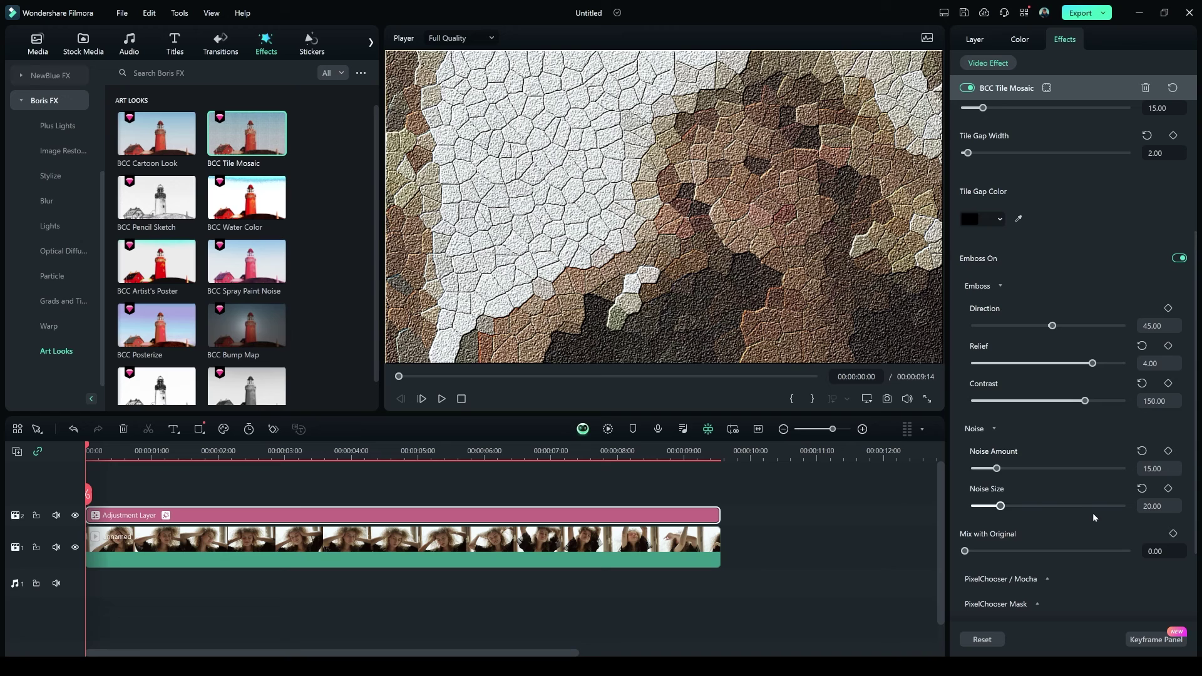
left_click(1170, 451)
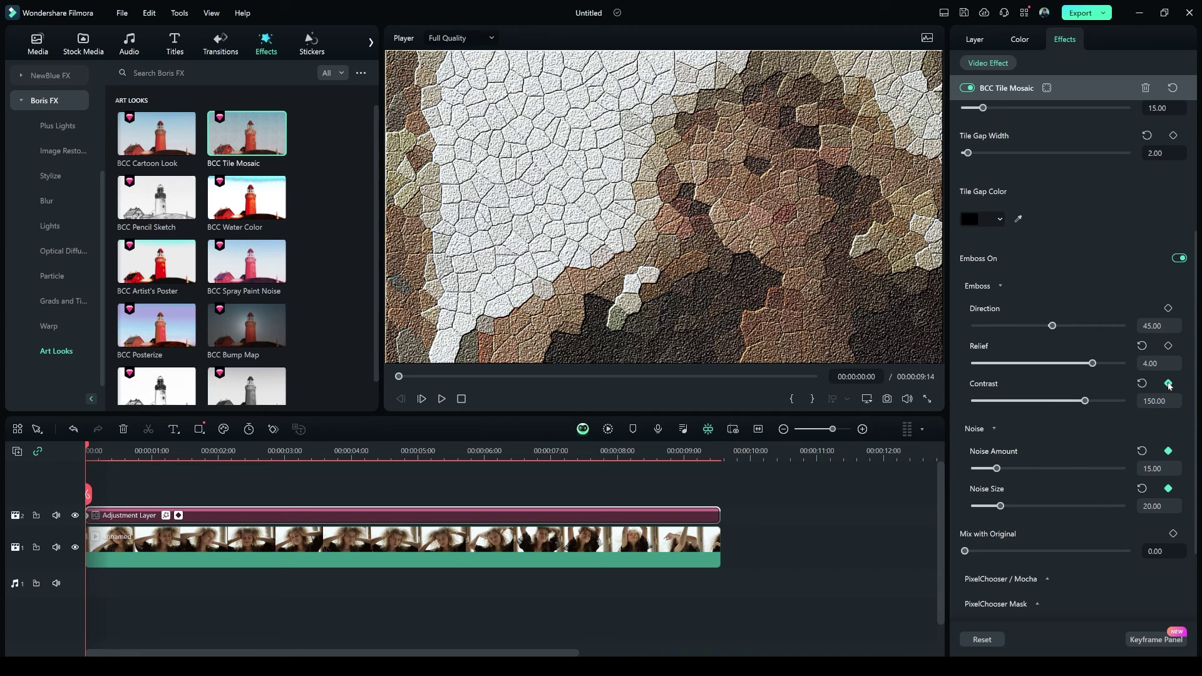
scroll(967, 200, "up", 5)
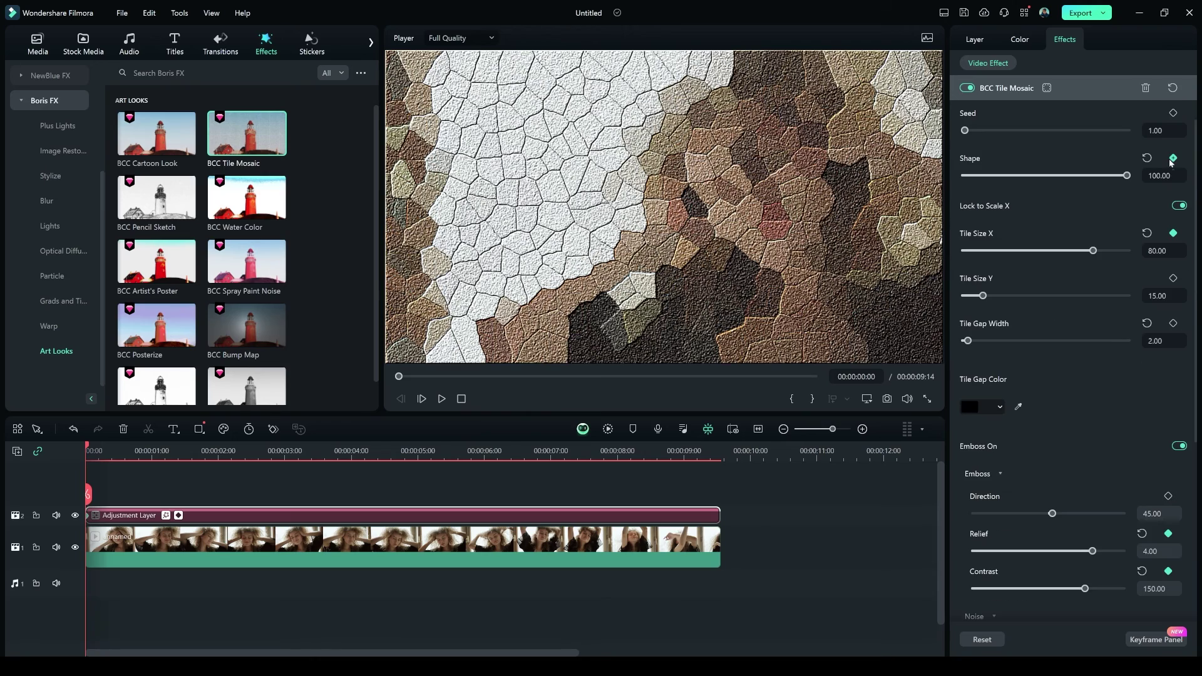
left_click(1172, 159)
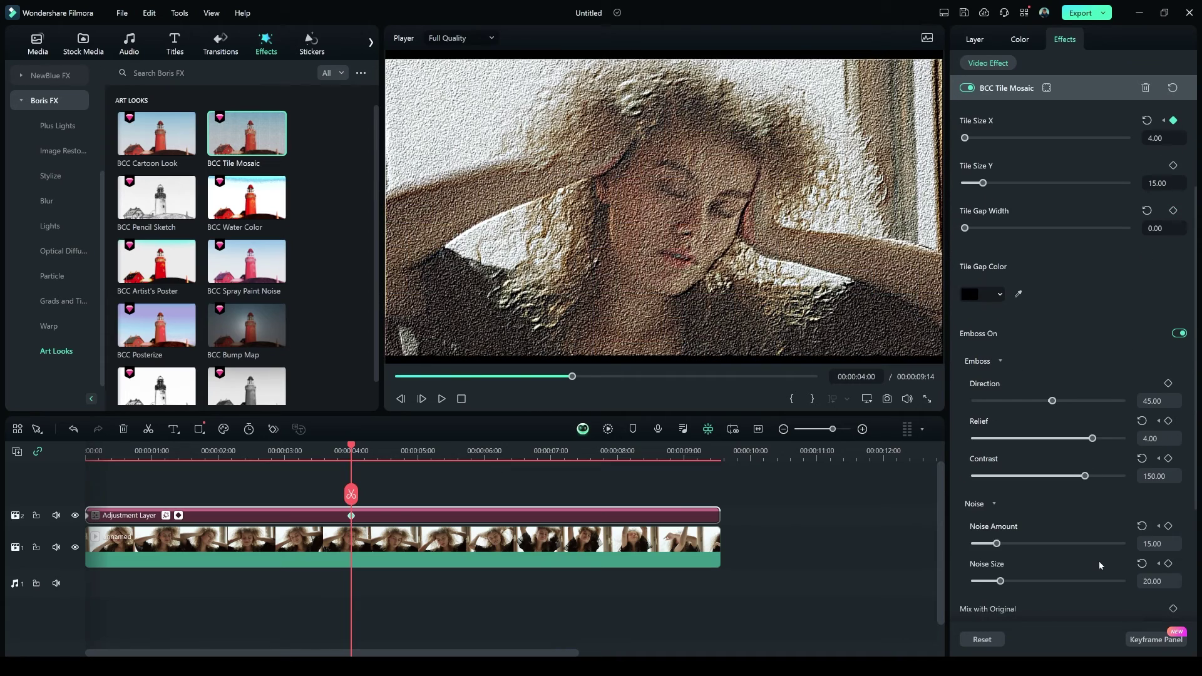
Fade the adjustment layer's opacity to zero and select the underlying video clip
left_click(973, 40)
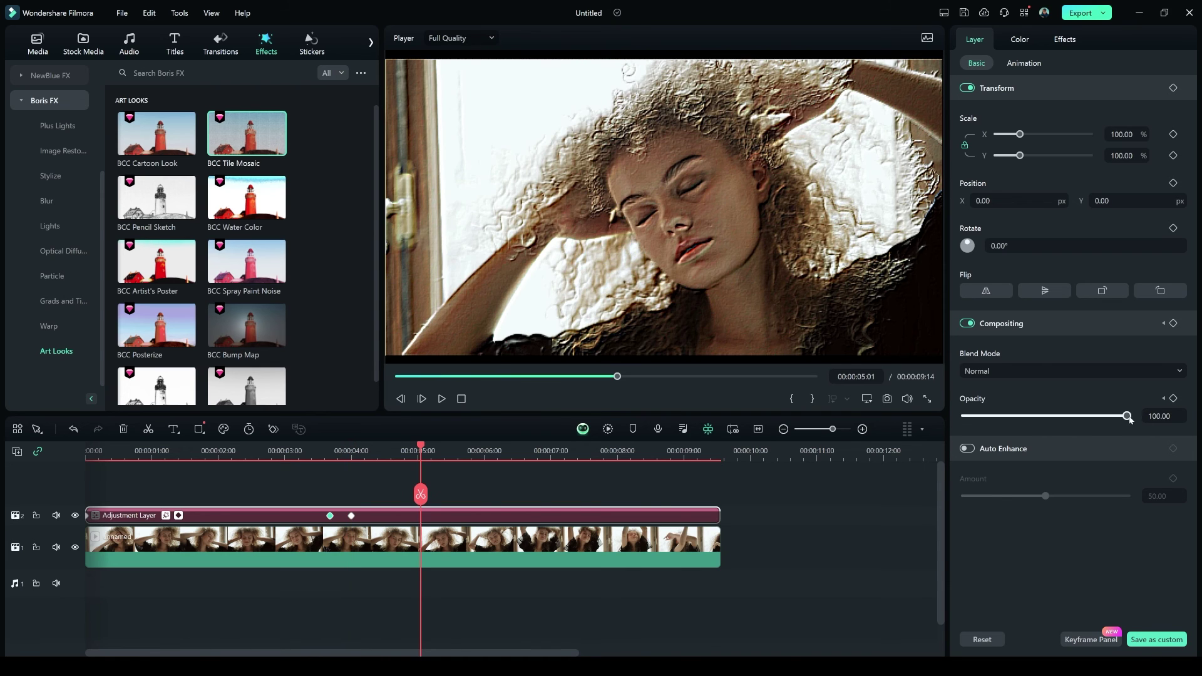
left_click_drag(1113, 417, 964, 416)
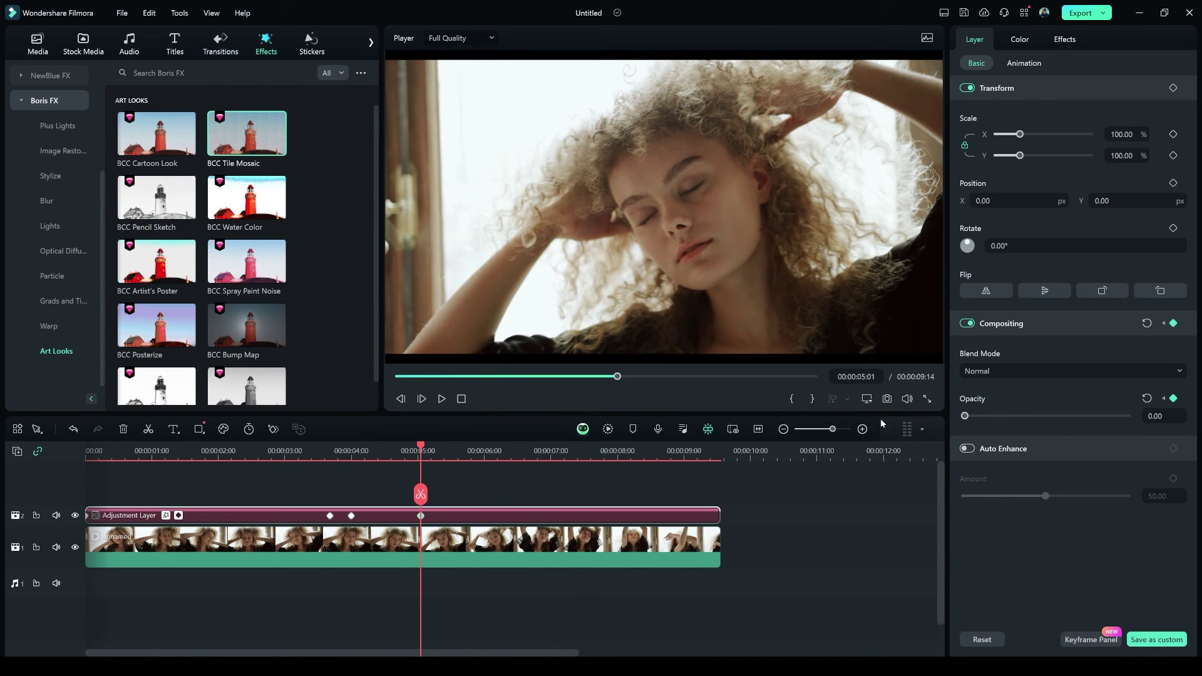
left_click(451, 546)
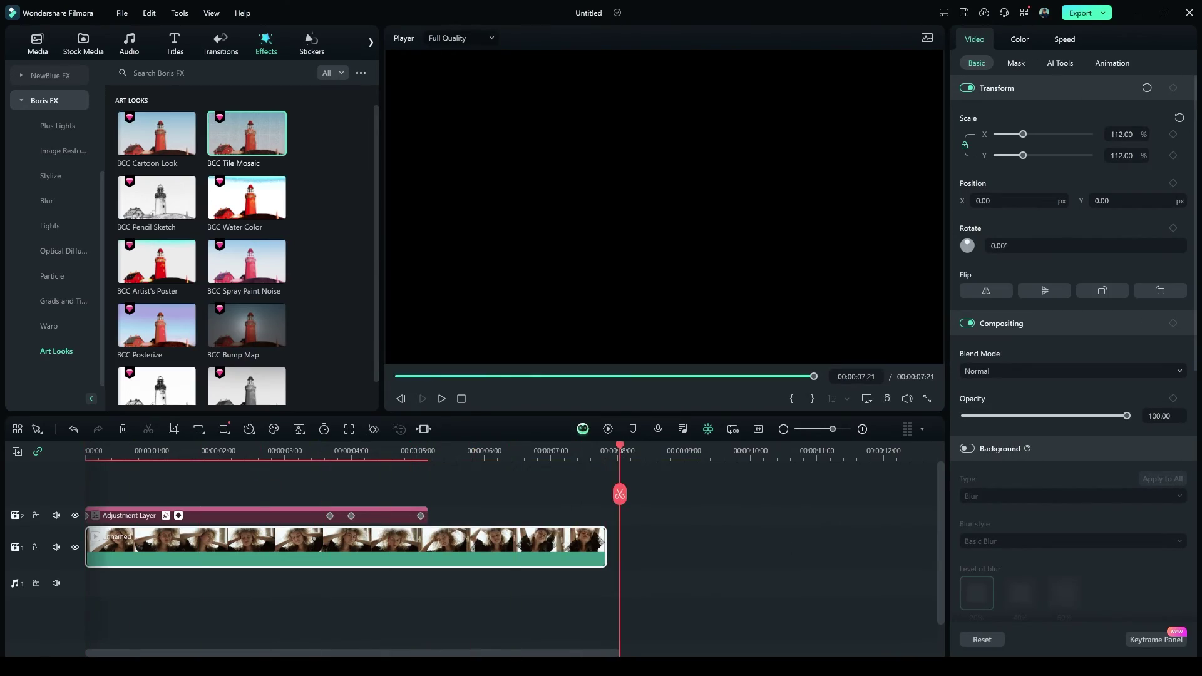
Search the partner stock media collection for the drifting-car clip
left_click(83, 44)
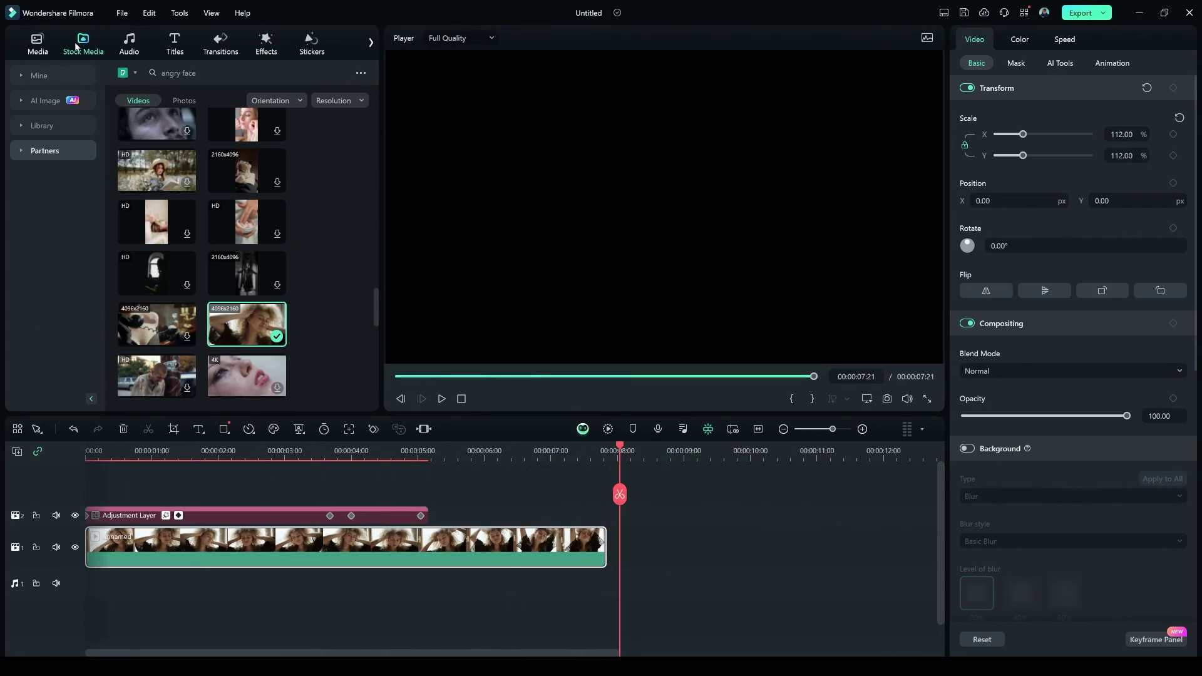
left_click(43, 154)
left_click(179, 73)
type("spo")
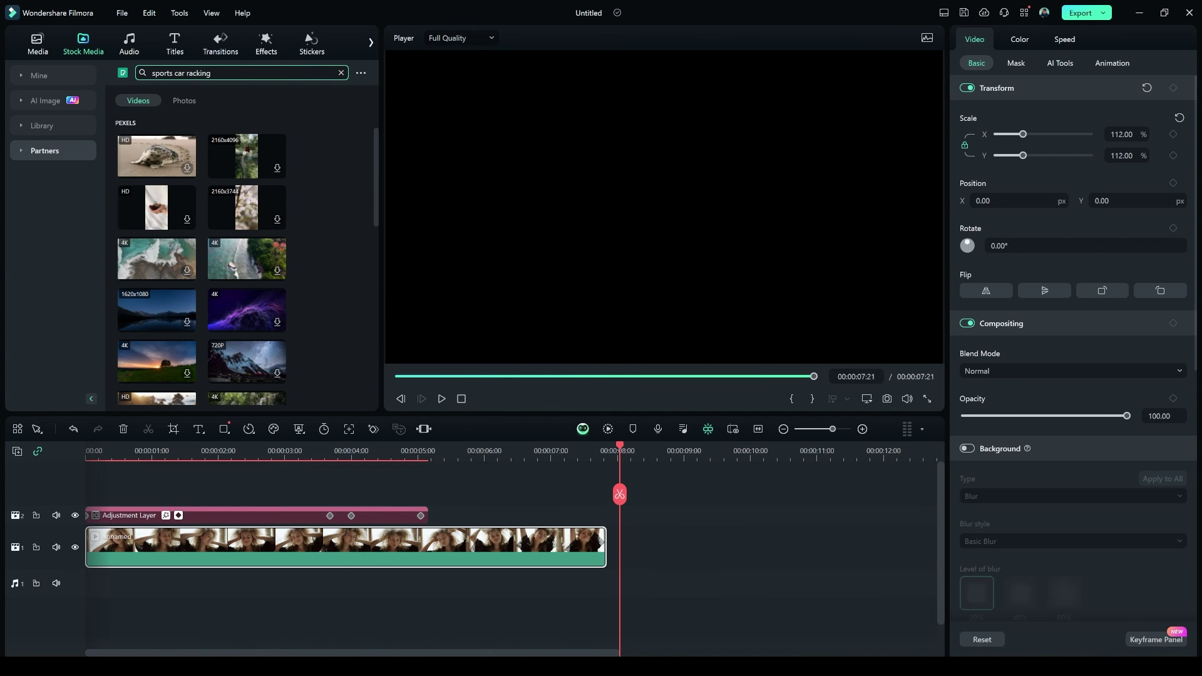
Place an adjustment layer above the car clip, trimmed to end with it
left_click(38, 42)
left_click_drag(155, 139, 672, 515)
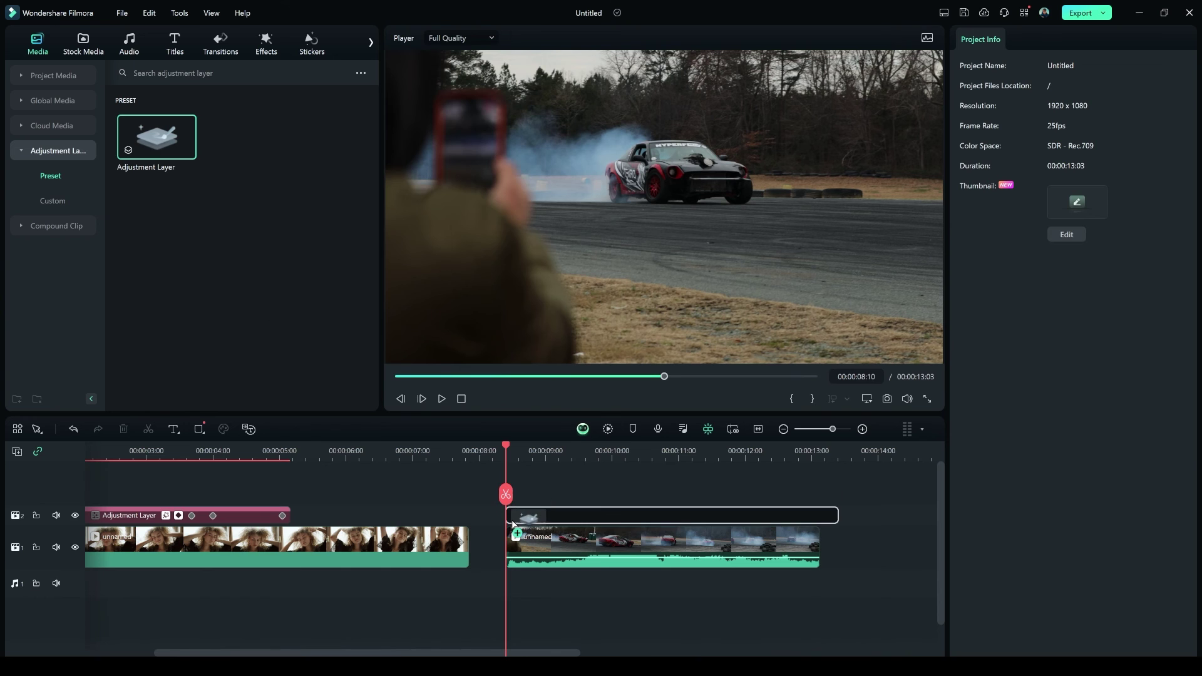
left_click_drag(834, 514, 817, 516)
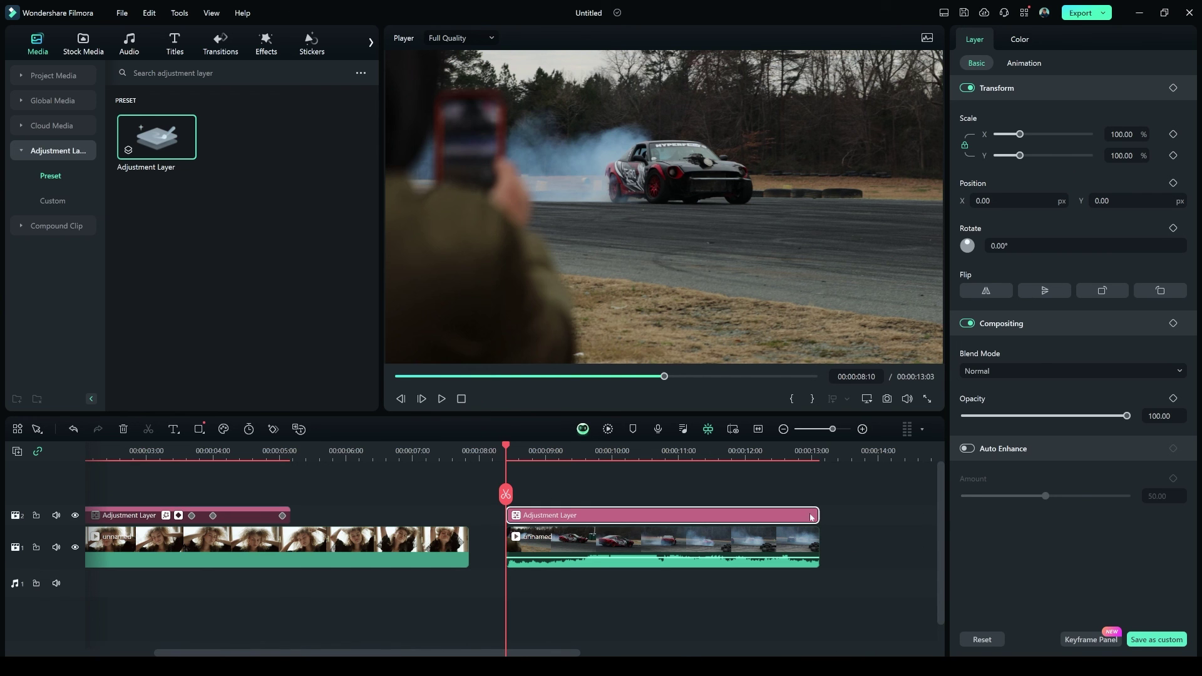
Apply BCC Tile Mosaic with emboss direction -720 to 720, contrast 200, mix with original 100
left_click_drag(246, 134, 563, 516)
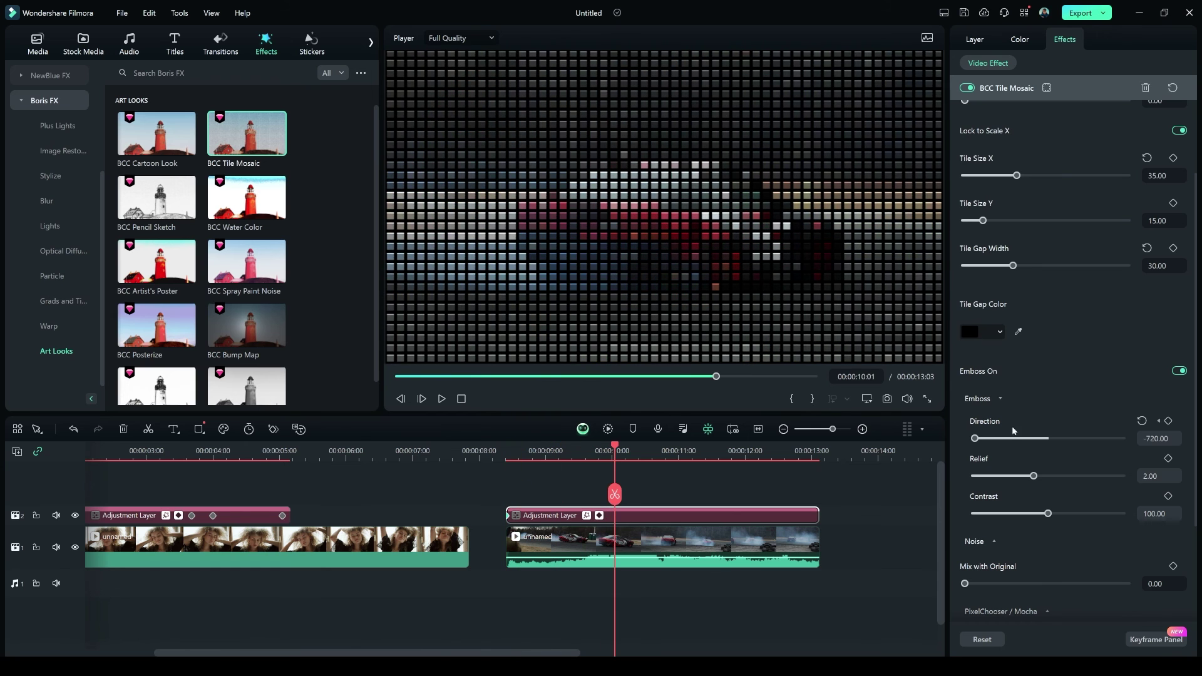
left_click_drag(972, 438, 1121, 437)
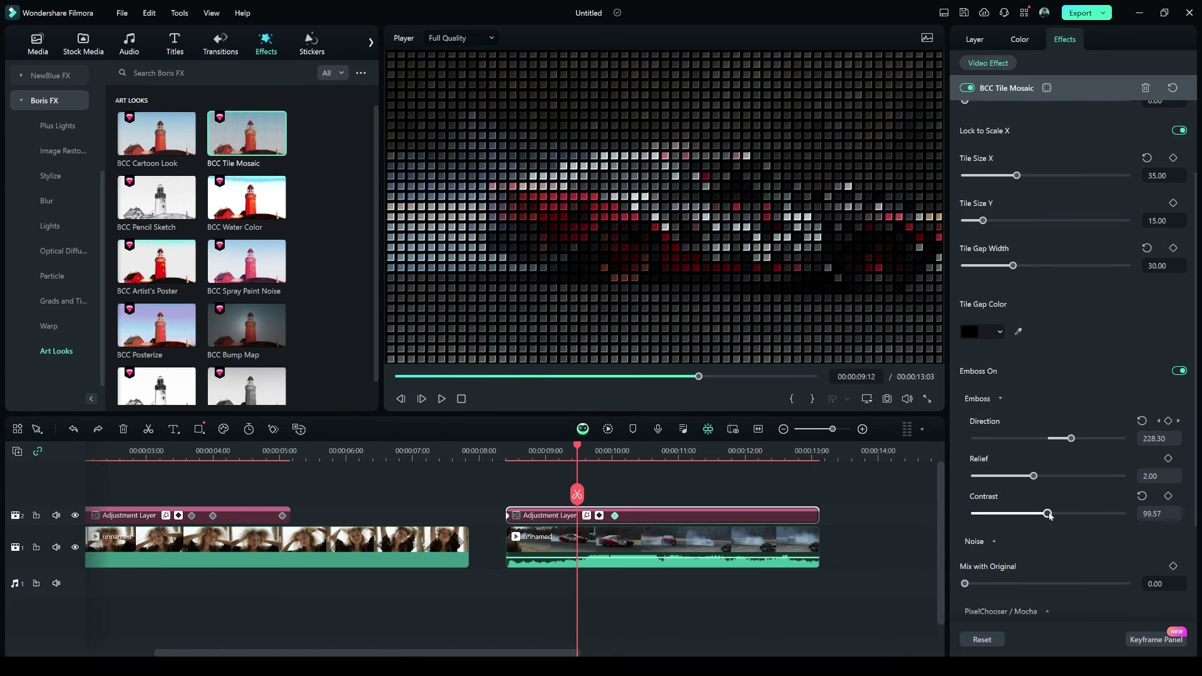
left_click_drag(1047, 514, 1121, 514)
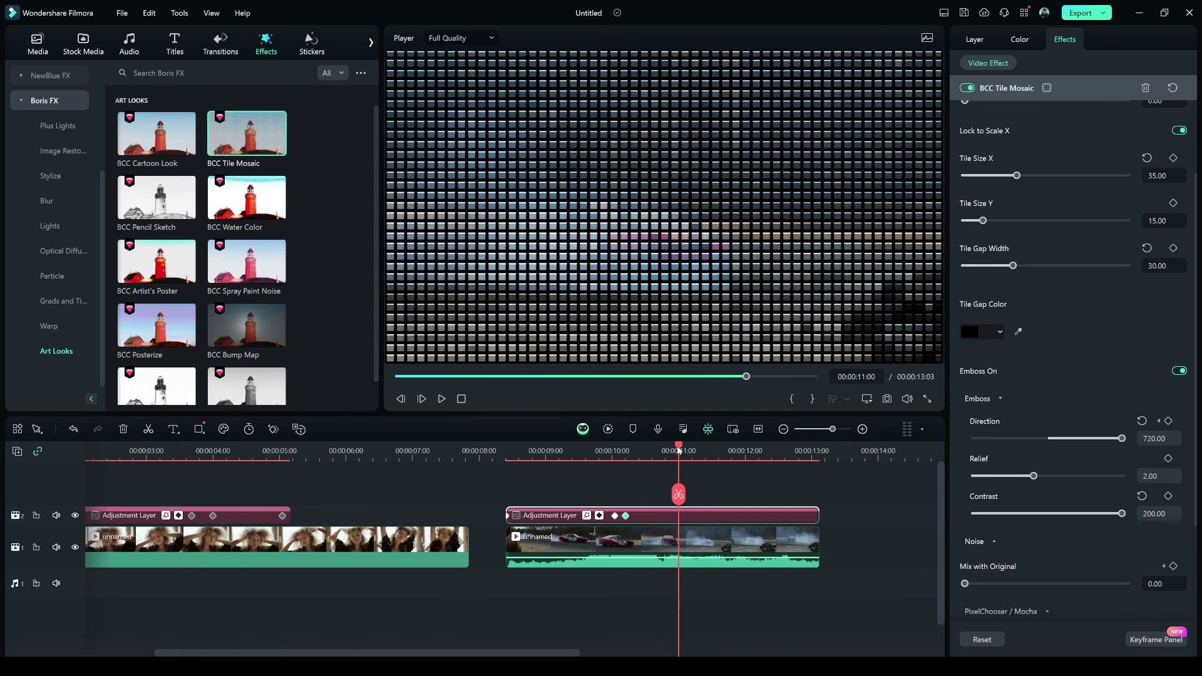
left_click_drag(965, 583, 1127, 584)
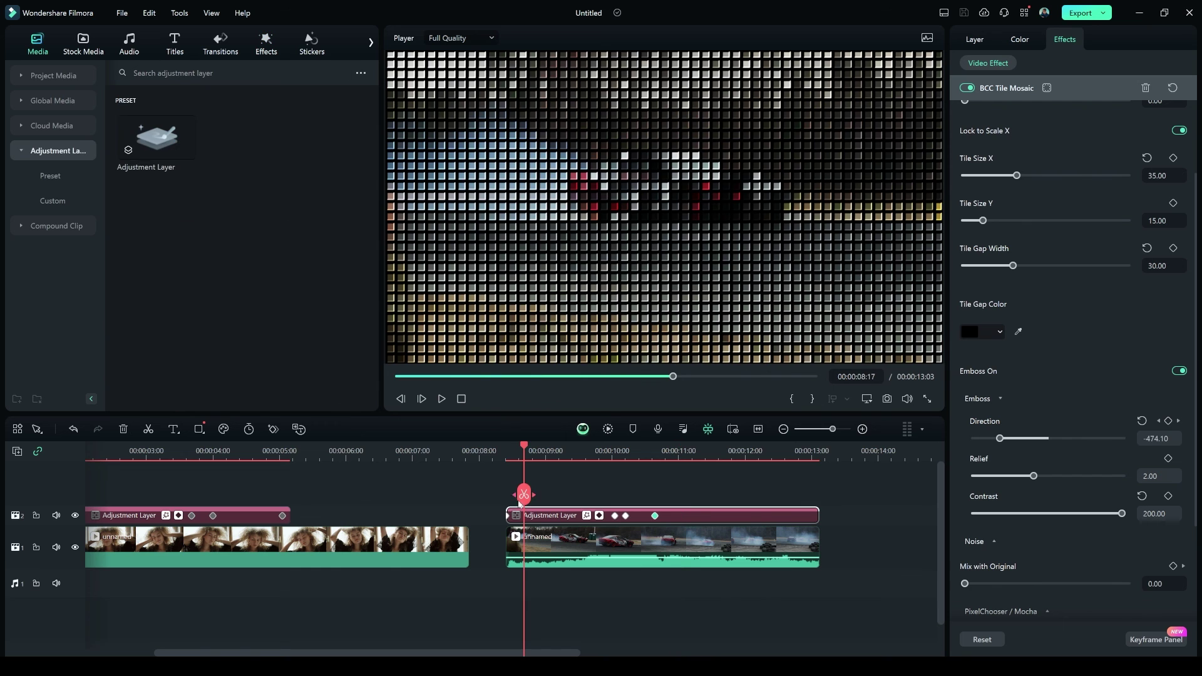
Add an adjustment layer on a new track, trim it, and apply Glitch Effect 1
left_click_drag(157, 142, 555, 489)
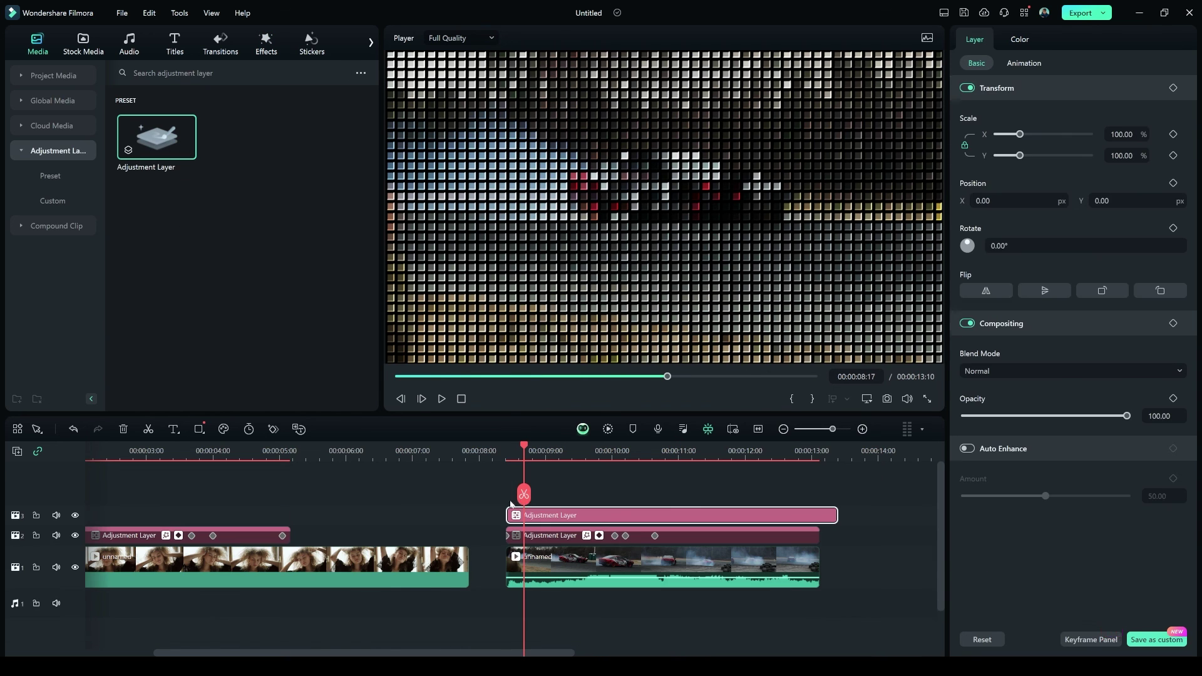
left_click_drag(837, 515, 819, 516)
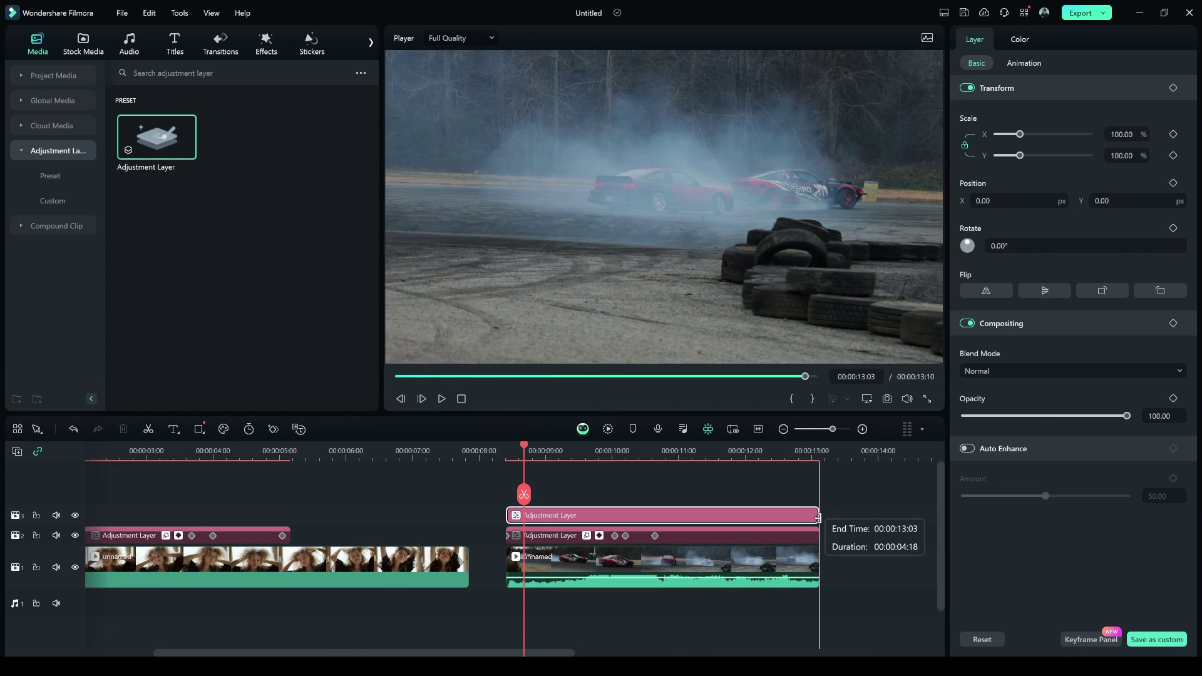
type("rgb")
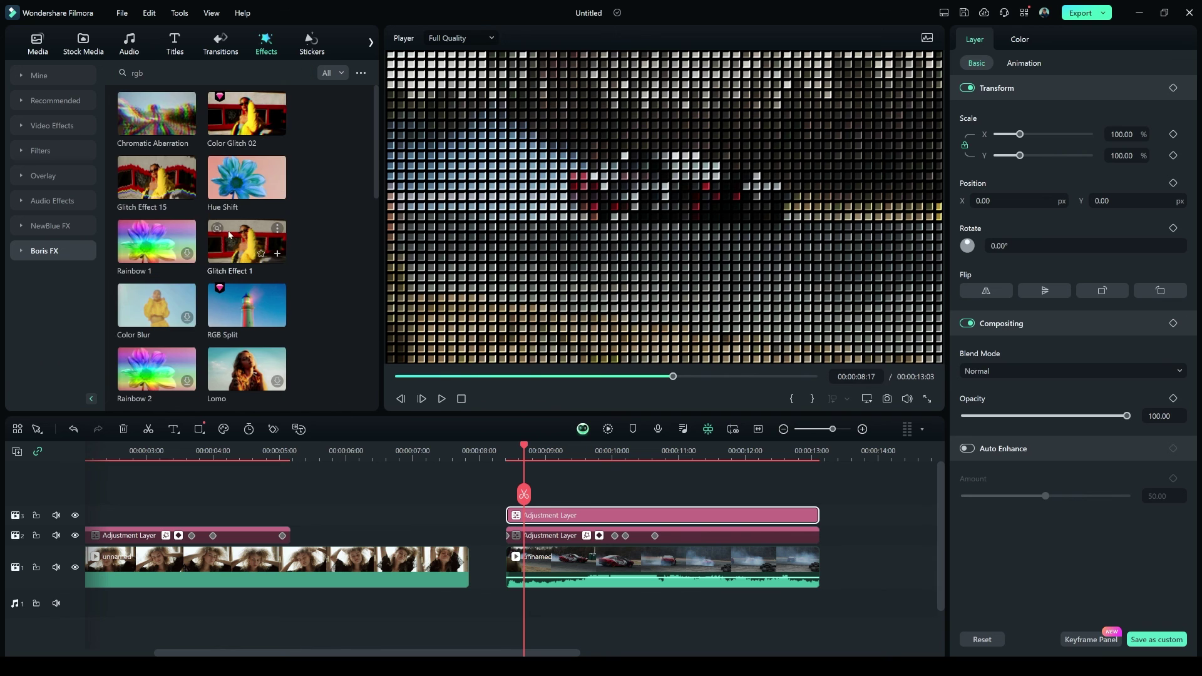
mouse_move(246, 243)
left_mouse_down()
mouse_move(547, 488)
mouse_move(664, 451)
left_mouse_up()
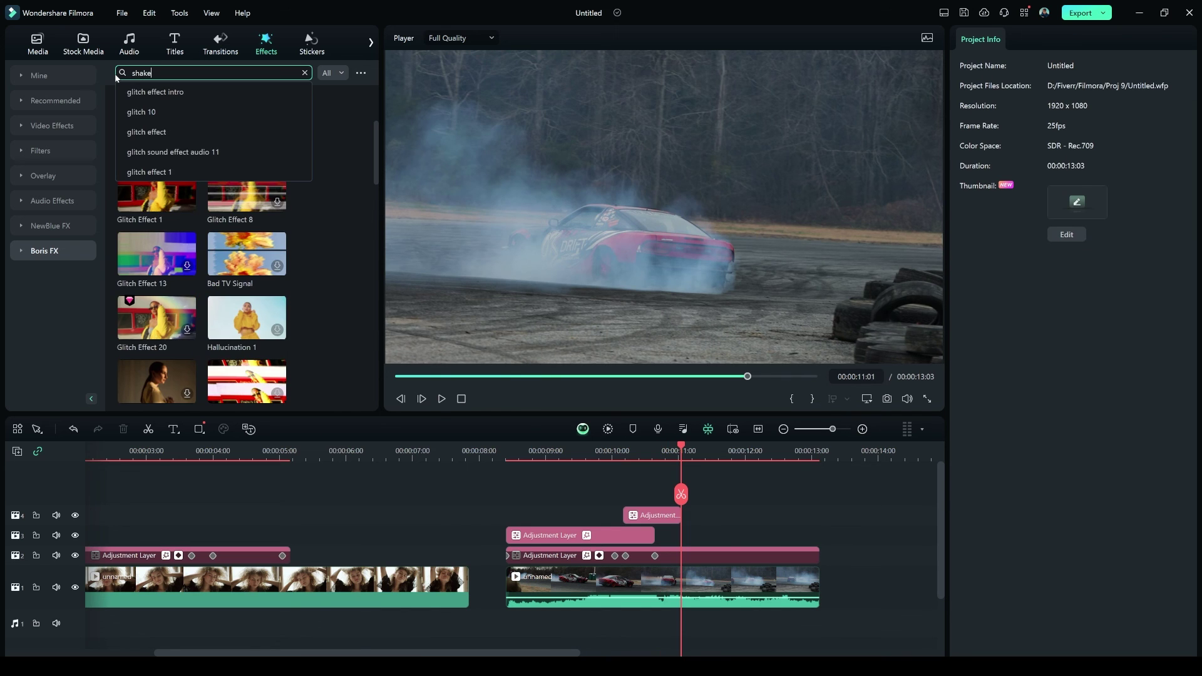
Place Sideways 1 from the 'shake' search above the car clip, preview it, and nudge it earlier
key("Return")
left_click_drag(156, 339, 625, 515)
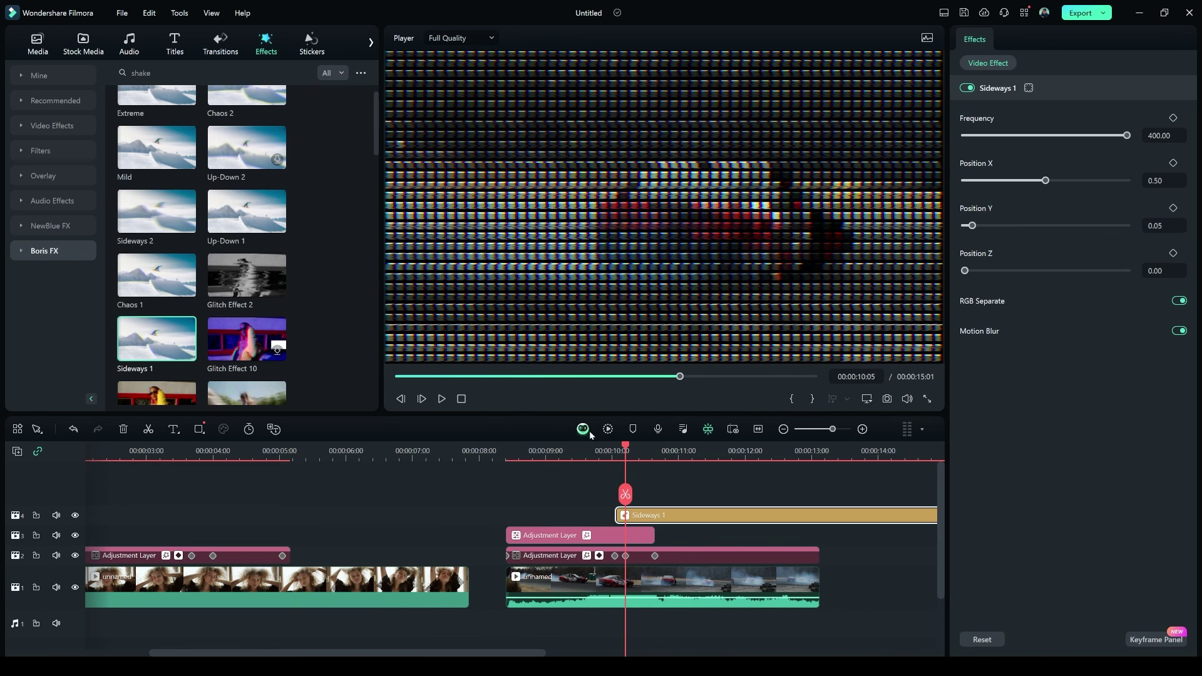
left_click_drag(625, 451, 590, 452)
left_click(442, 399)
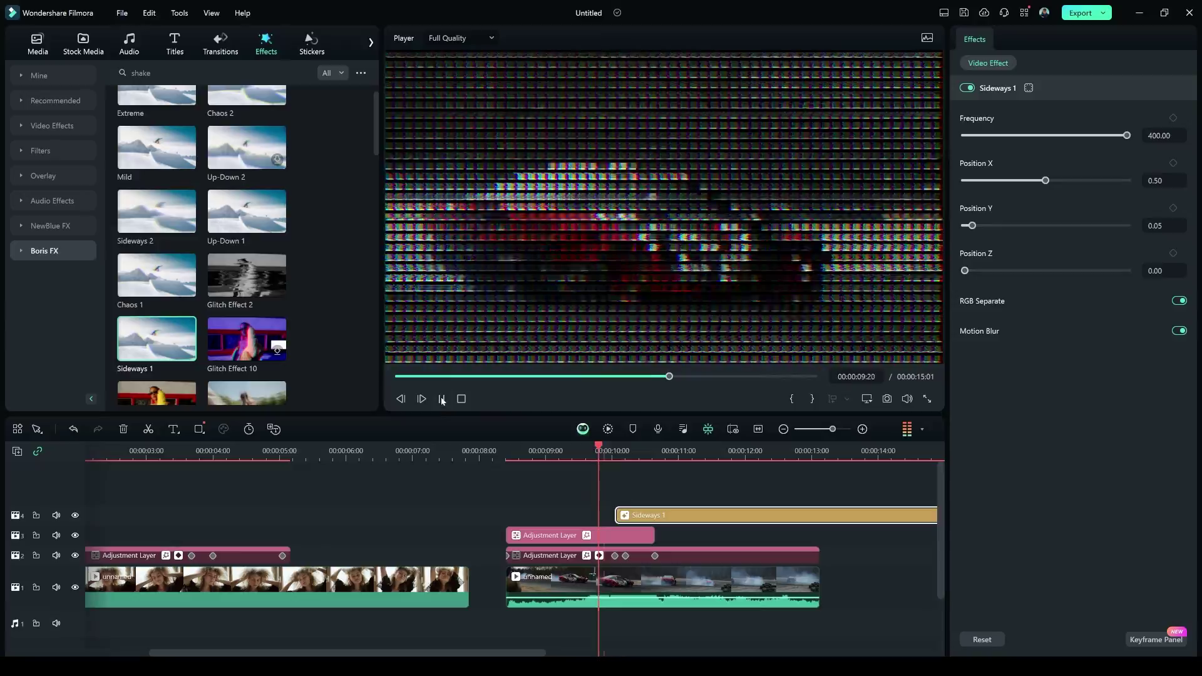
left_click_drag(658, 515, 595, 515)
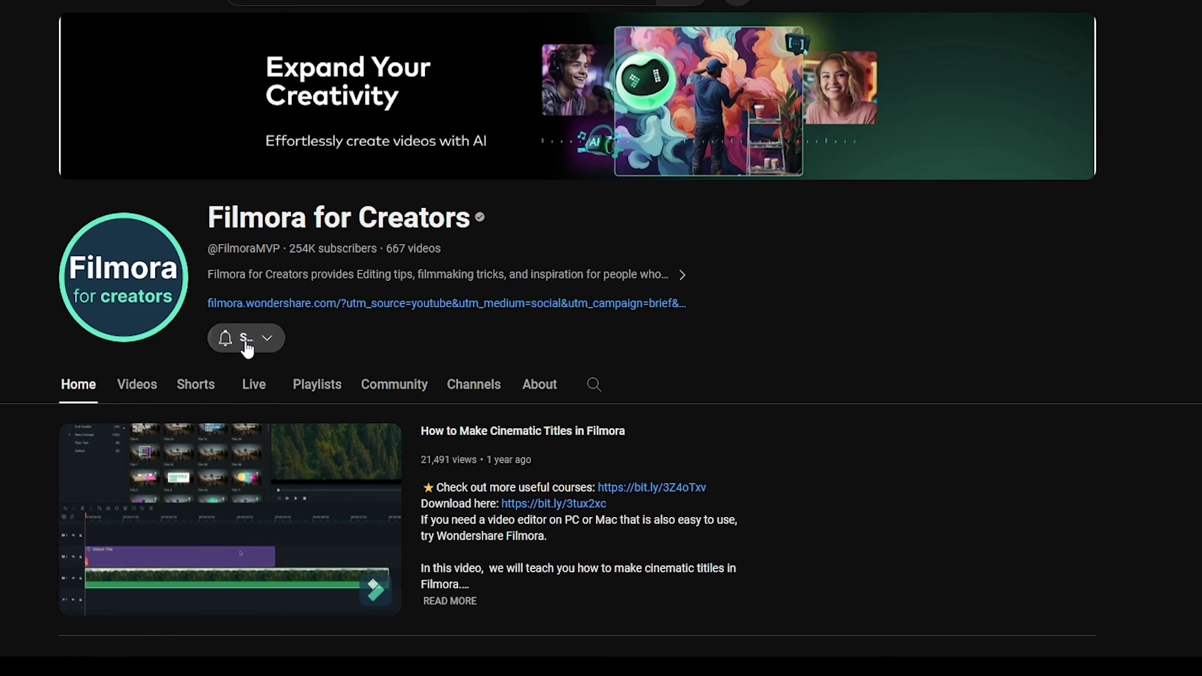
Set the Filmora for Creators channel's notifications to All
left_click(230, 340)
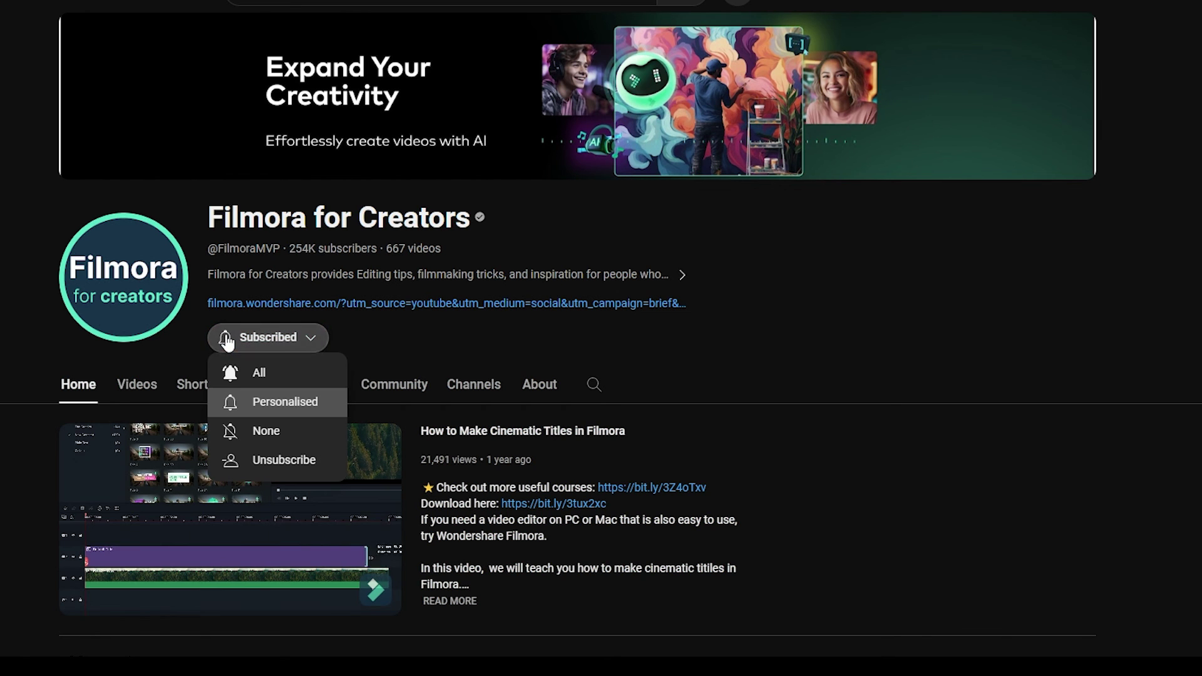
left_click(246, 373)
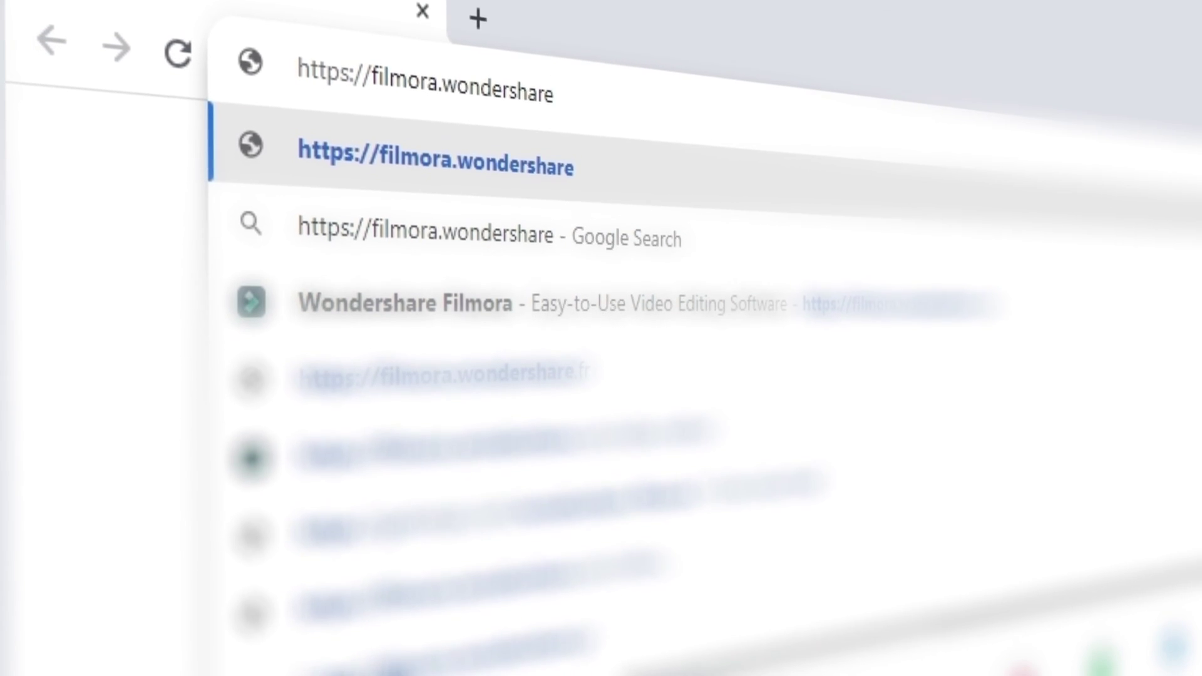
type(".com")
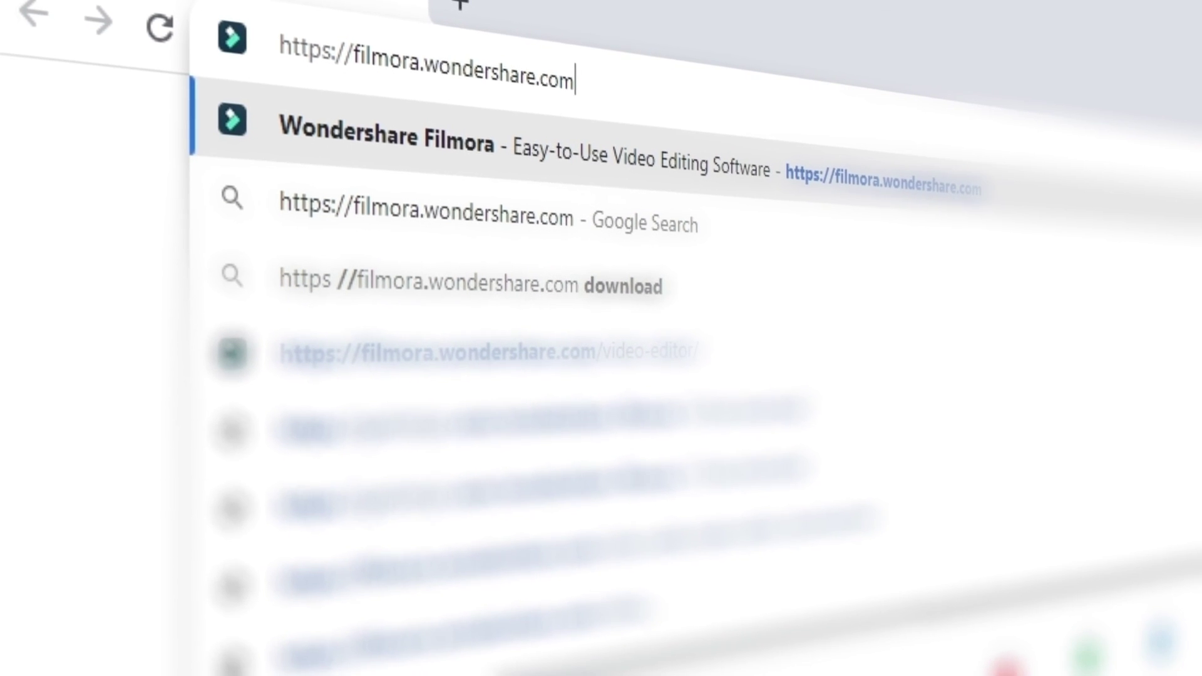